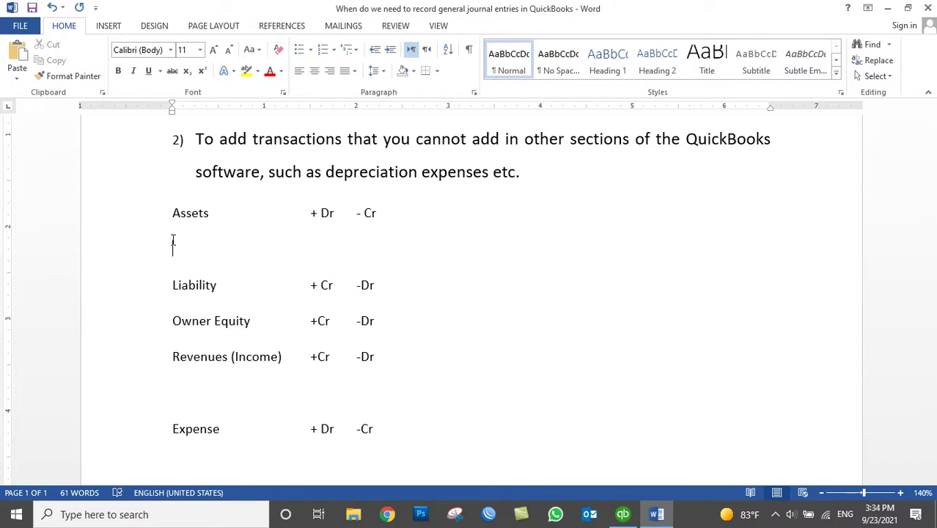
# Switch to QuickBooks and review the company vehicle accounts and the USD Pashtany Bank account in the chart of accounts
pyautogui.click(624, 515)
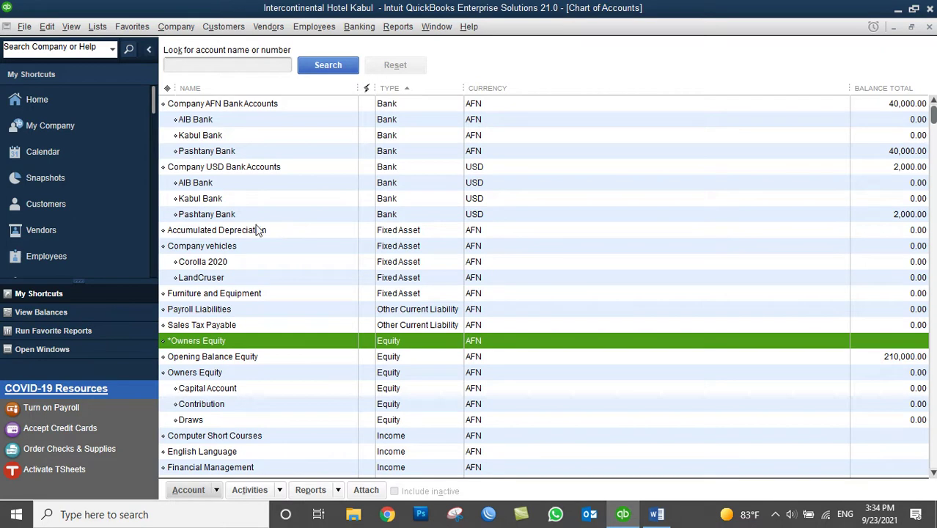
pyautogui.click(210, 250)
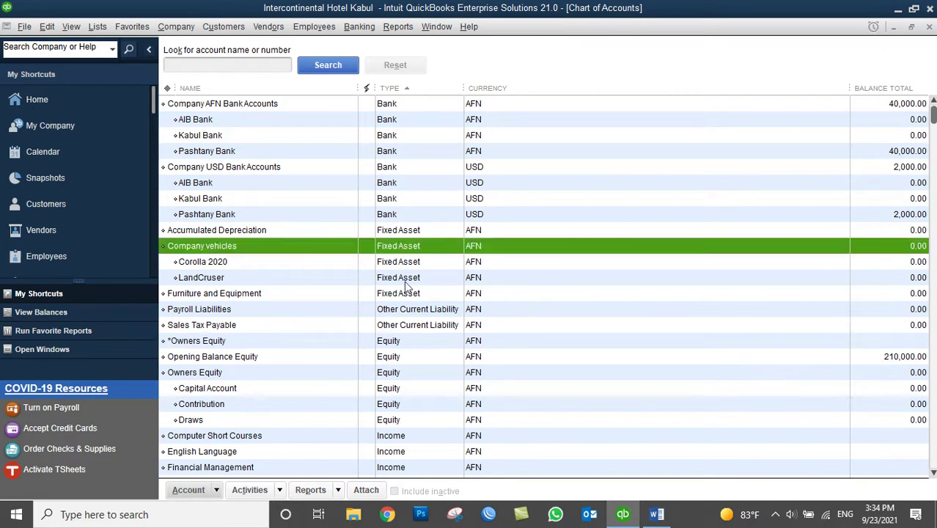
pyautogui.click(210, 264)
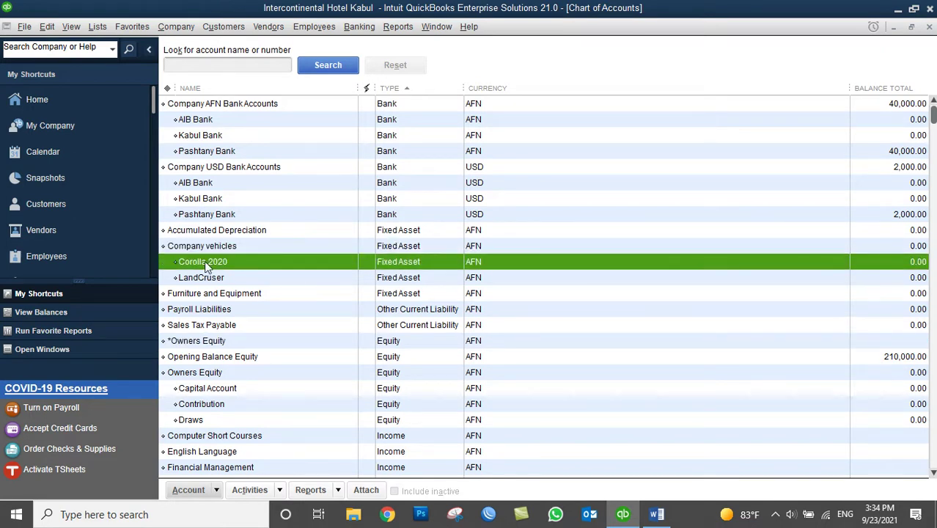
pyautogui.click(211, 280)
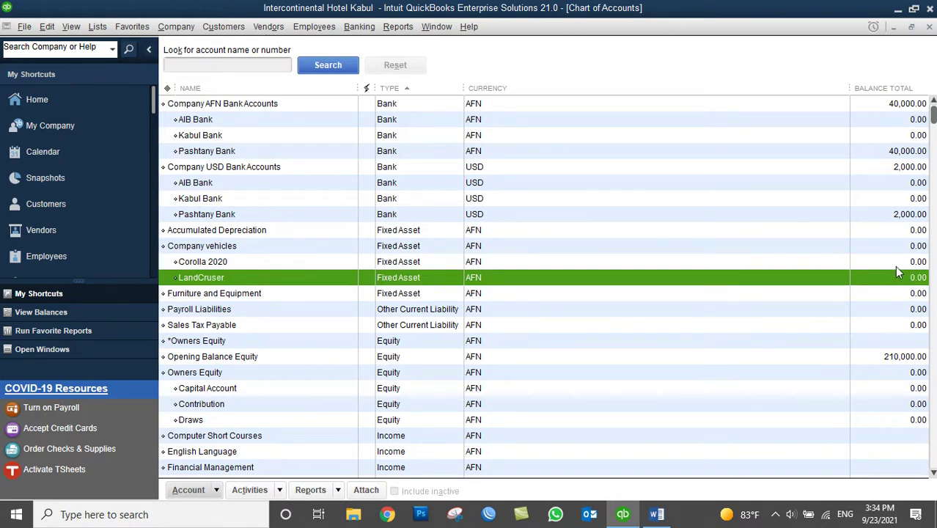
pyautogui.click(206, 266)
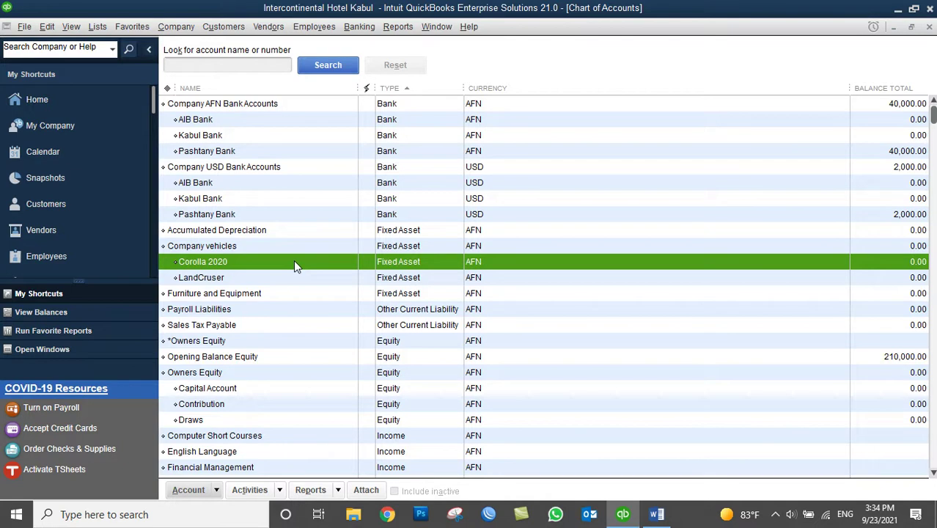
pyautogui.click(220, 217)
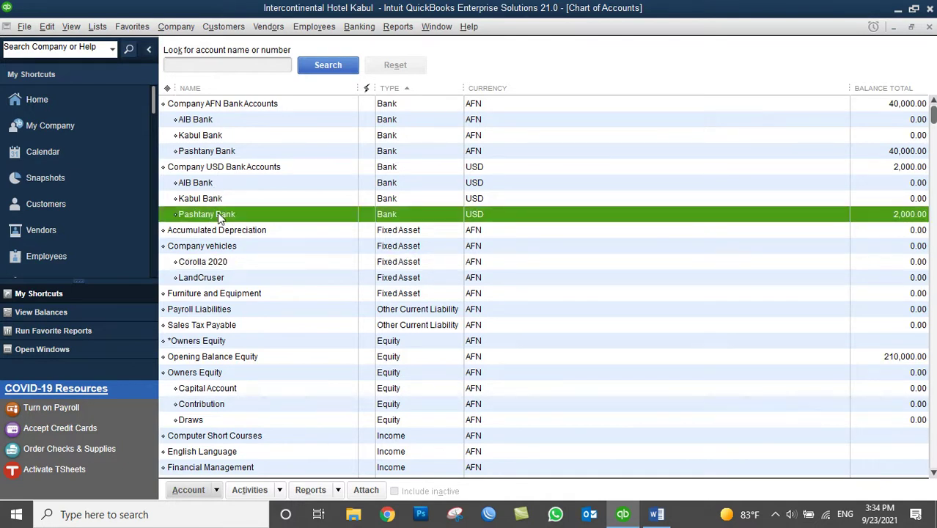
# Start a new general journal entry and set its currency to US Dollar
pyautogui.click(170, 28)
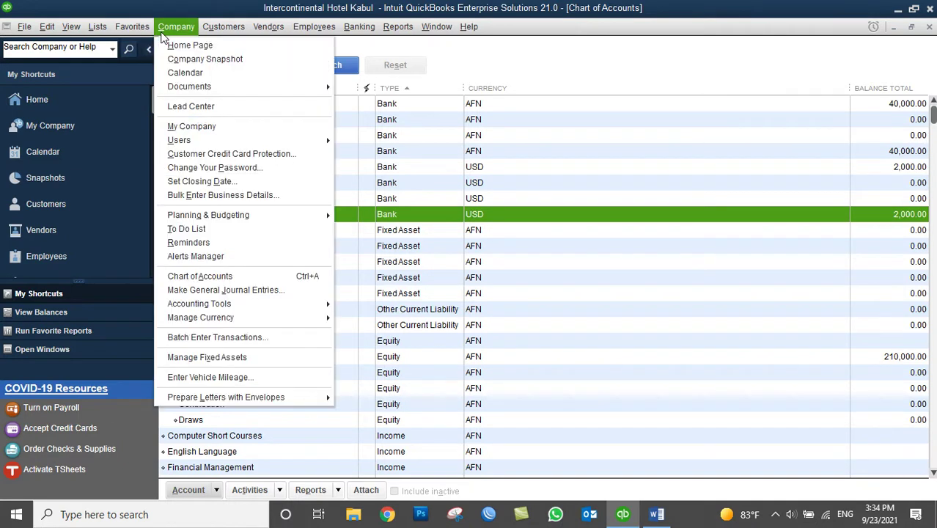
pyautogui.click(253, 290)
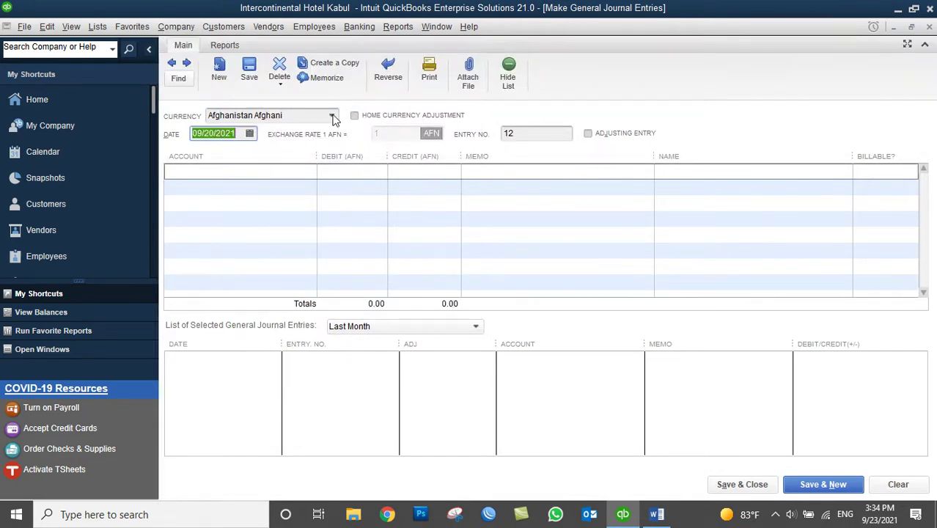
pyautogui.click(332, 116)
pyautogui.click(283, 151)
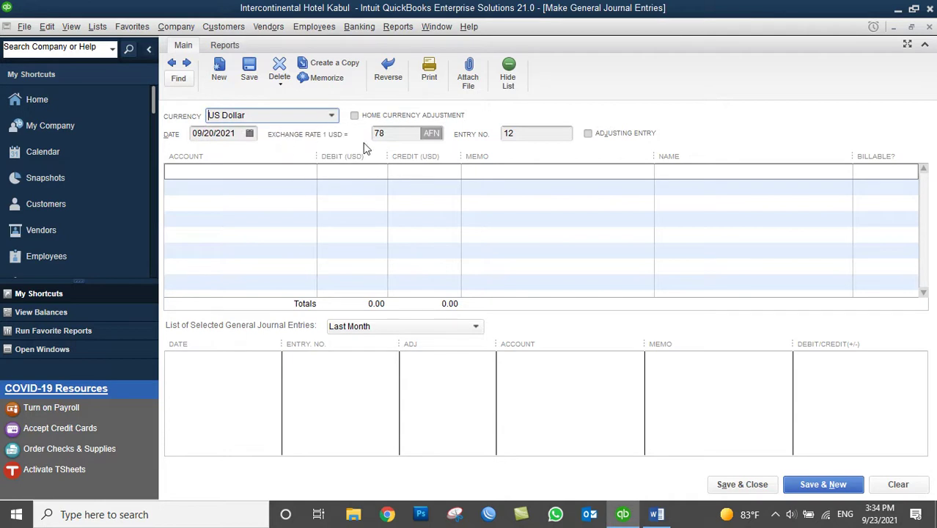
# Set the journal entry's exchange rate to 80 AFN per USD
pyautogui.click(399, 133)
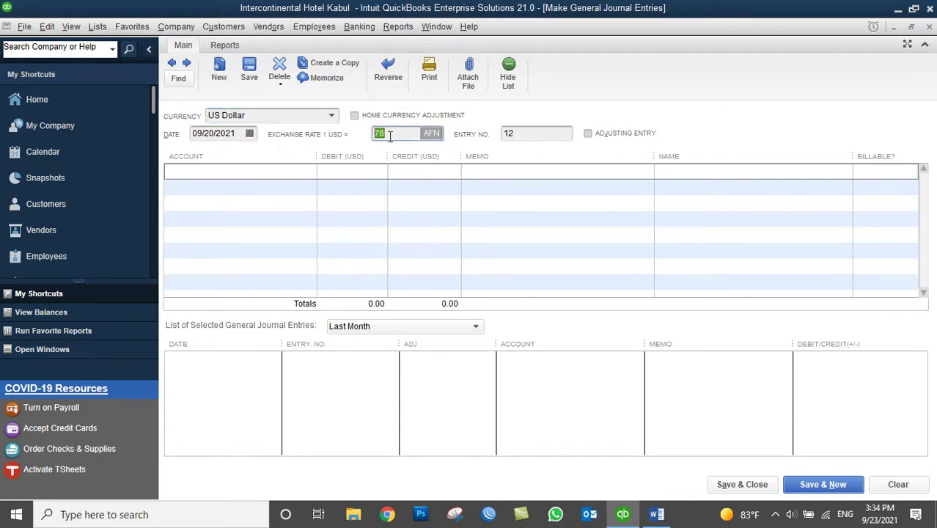
pyautogui.moveTo(397, 133); pyautogui.dragTo(370, 137)
pyautogui.write('80')
pyautogui.click(530, 132)
pyautogui.moveTo(543, 133); pyautogui.dragTo(483, 130)
# Date the journal entry 09/21/2021 and re-enter the exchange rate as 80 AFN per USD
pyautogui.click(250, 133)
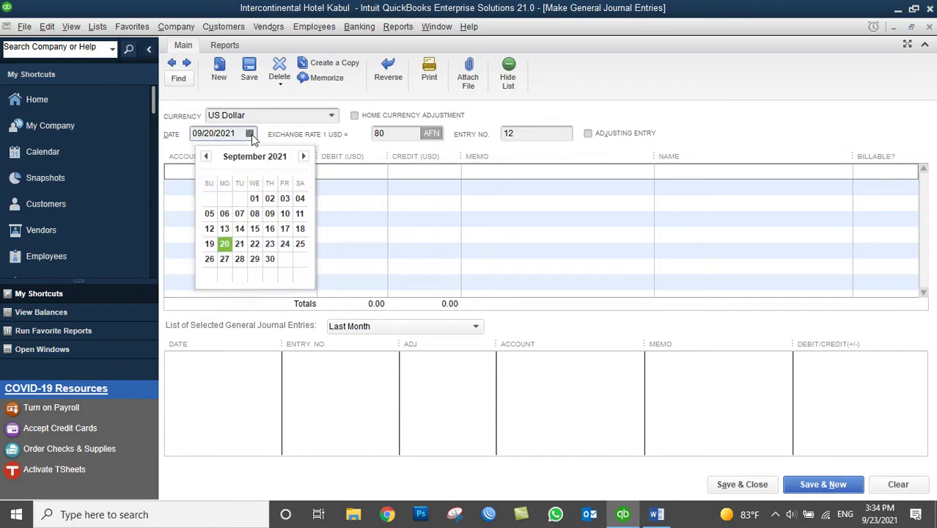
pyautogui.click(239, 243)
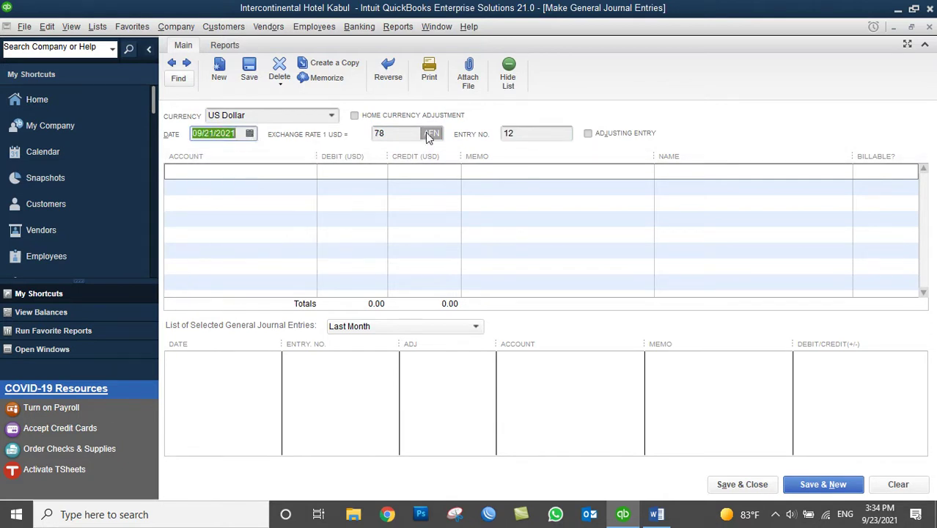
pyautogui.click(427, 135)
pyautogui.write('80')
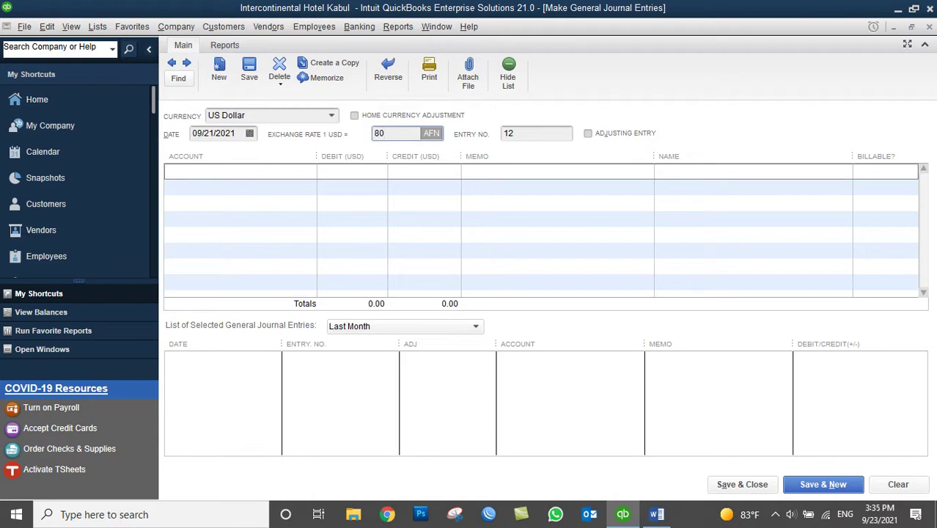
# On the first journal line, debit the Corolla 2020 account under Company vehicles for 3,000 USD
pyautogui.click(305, 172)
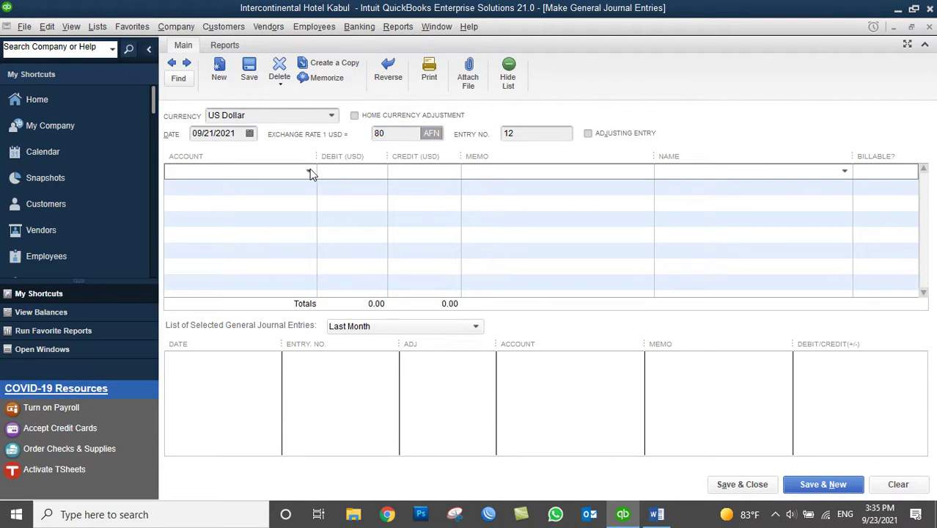
pyautogui.click(309, 171)
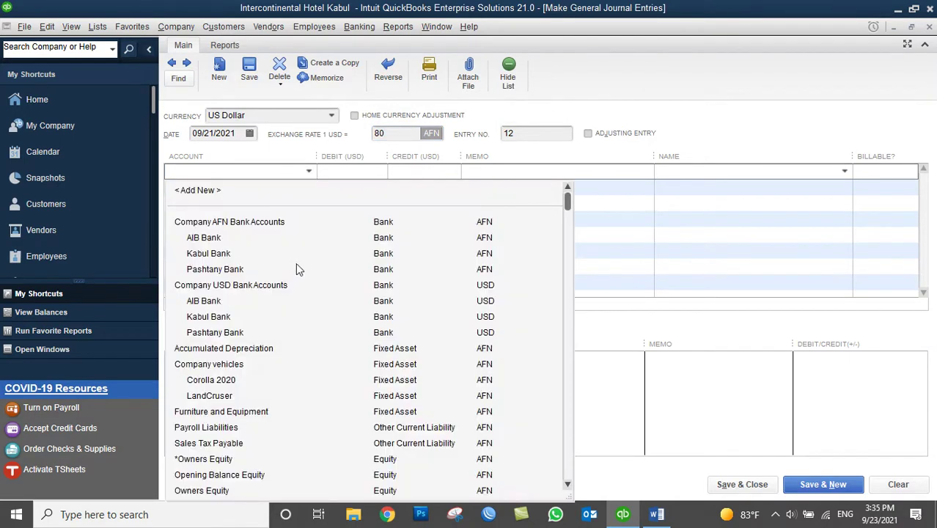
pyautogui.click(224, 380)
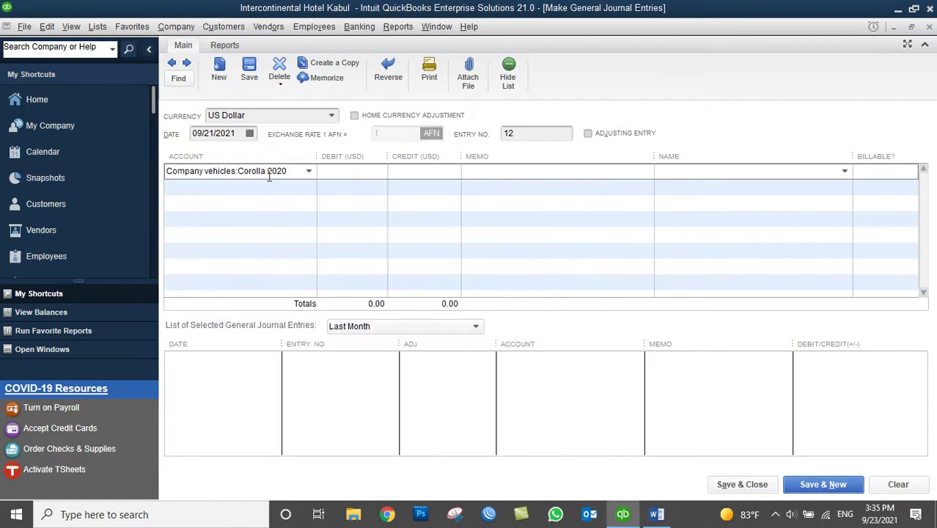
pyautogui.click(346, 173)
pyautogui.write('3000')
pyautogui.press('Tab')
# On the second line, credit Pashtany Bank under Company USD Bank Accounts for 2,000 USD
pyautogui.click(292, 187)
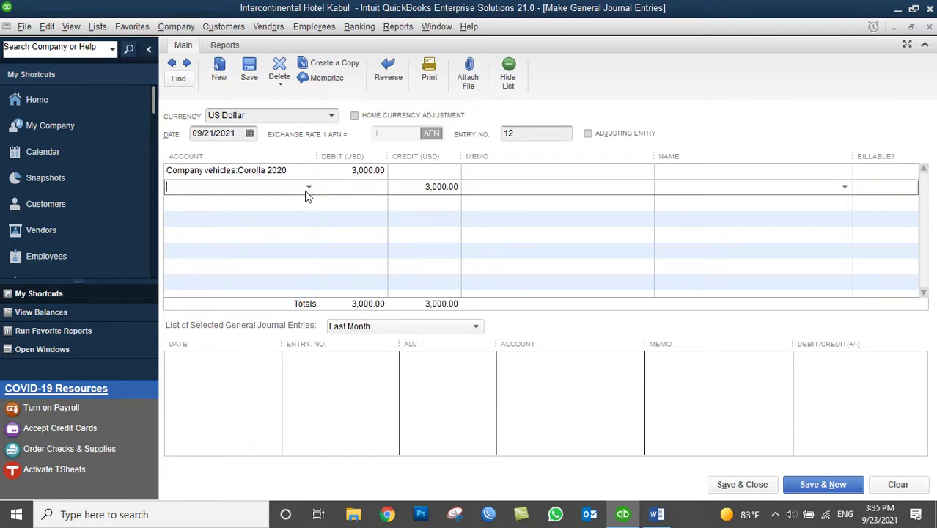
pyautogui.click(308, 188)
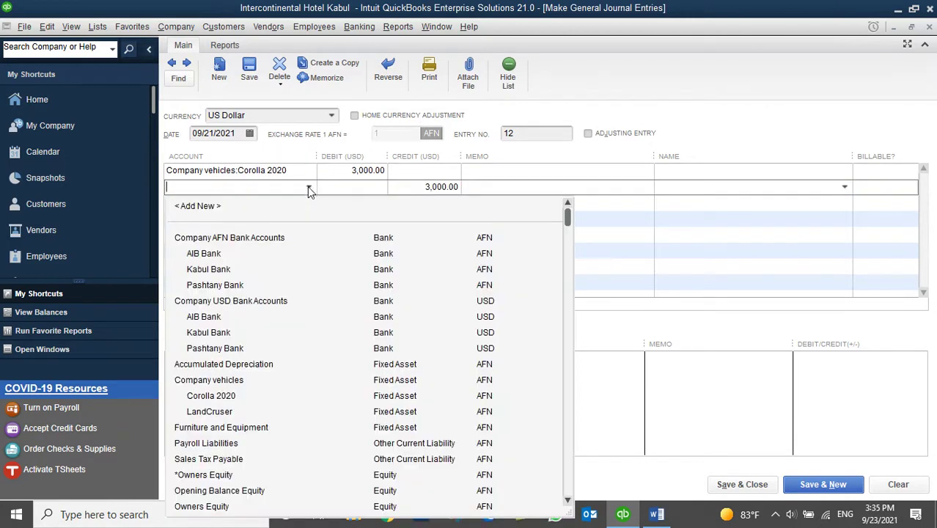
pyautogui.click(238, 350)
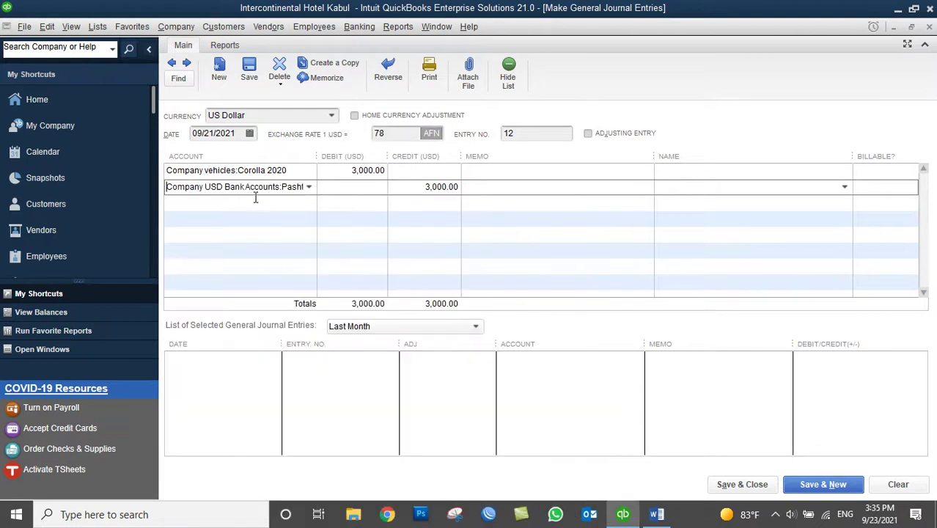
pyautogui.click(407, 187)
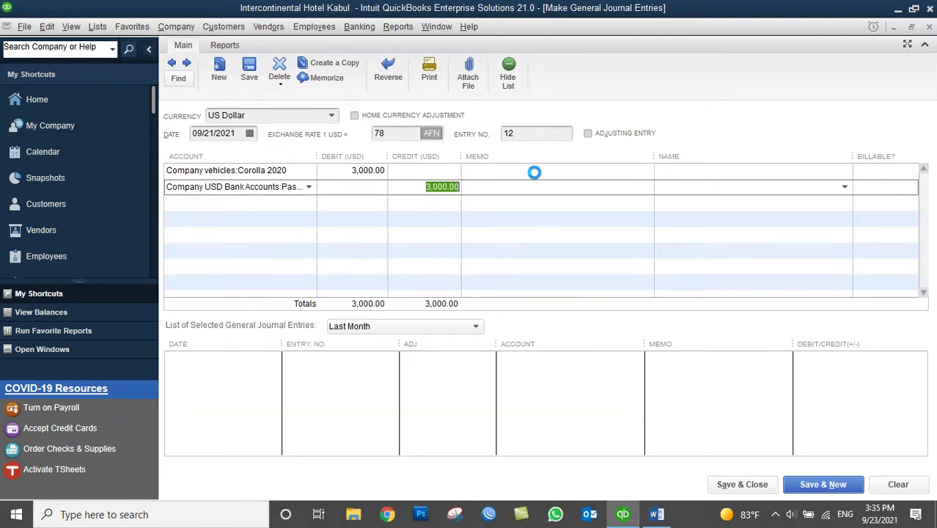
pyautogui.write('2000')
pyautogui.press('Tab')
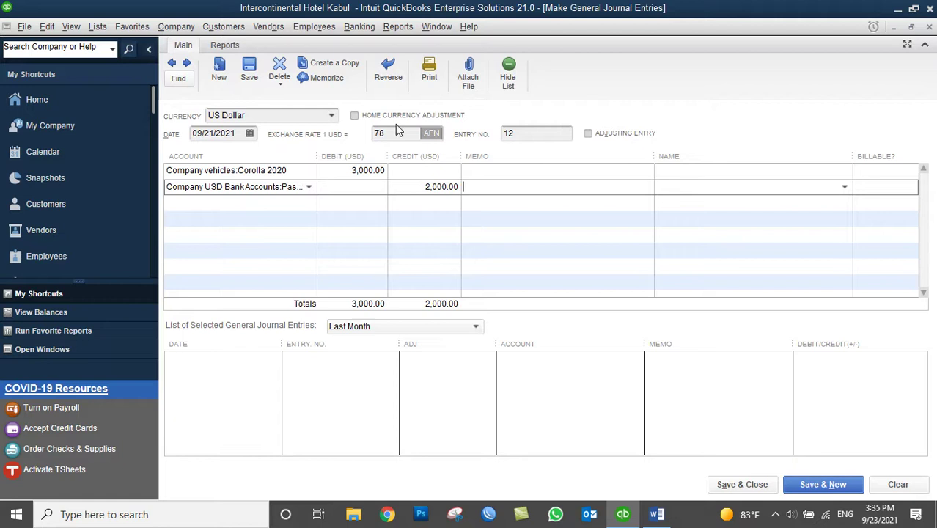
# Create a loan account named "Loan from AIB USD" and assign it to the third journal line for the remaining credit
pyautogui.click(300, 204)
pyautogui.click(308, 205)
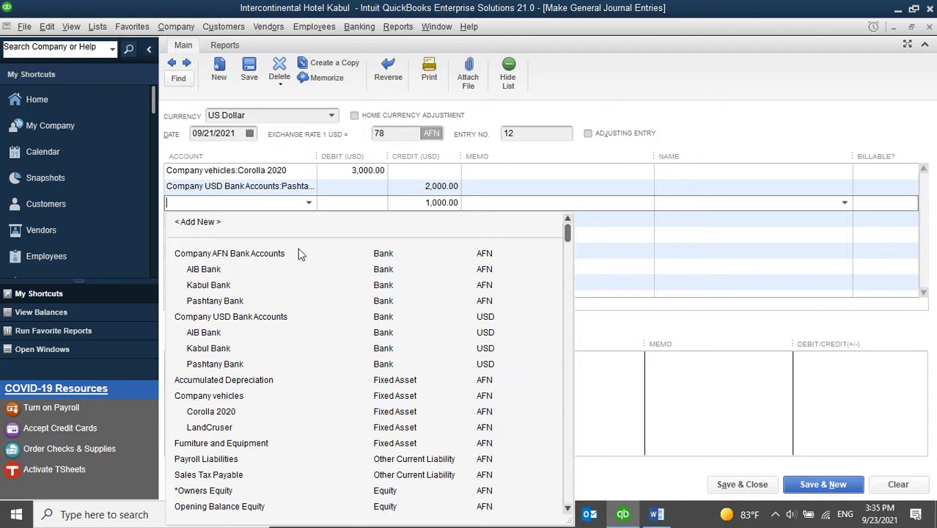
pyautogui.scroll(-4, 345, 316)
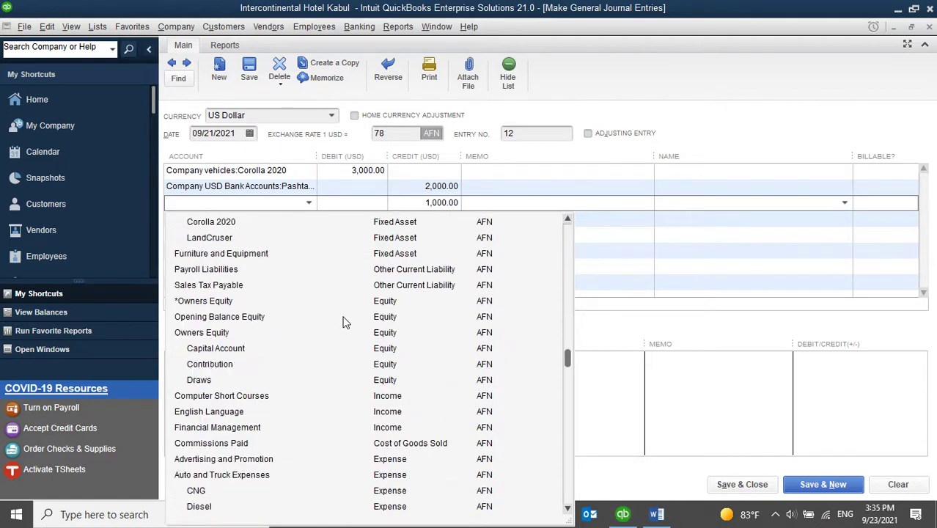
pyautogui.scroll(1, 345, 322)
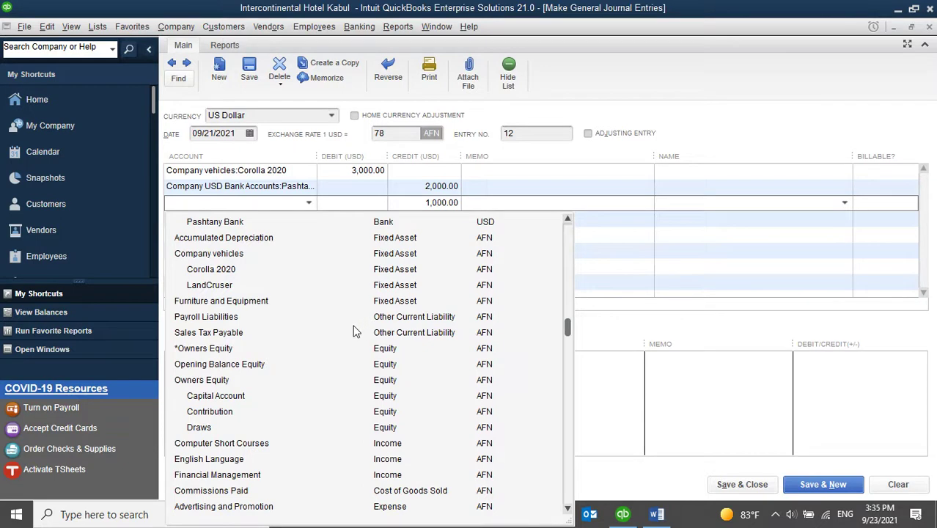
pyautogui.scroll(3, 250, 362)
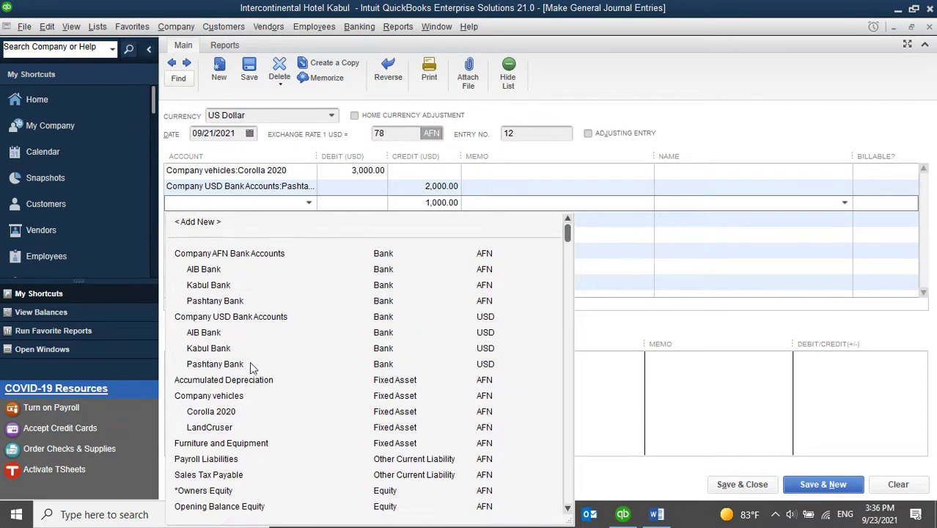
pyautogui.click(216, 223)
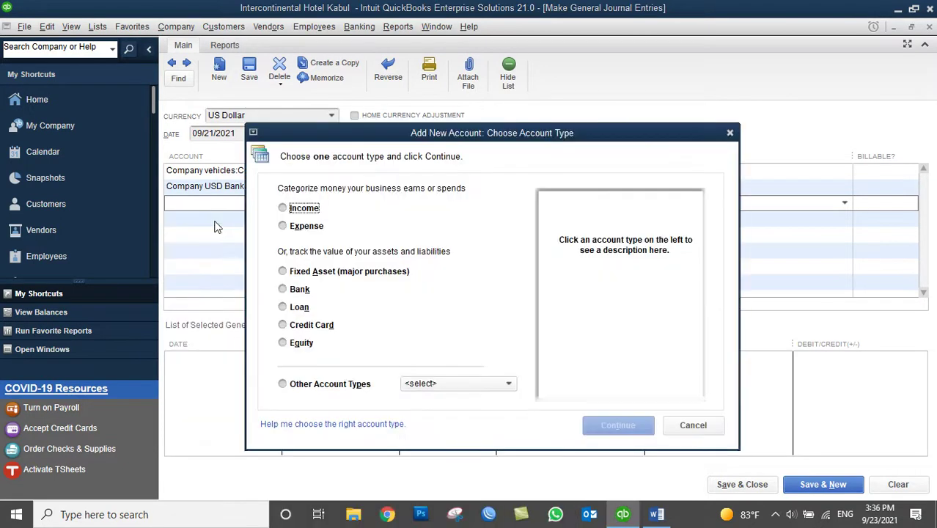
pyautogui.click(299, 309)
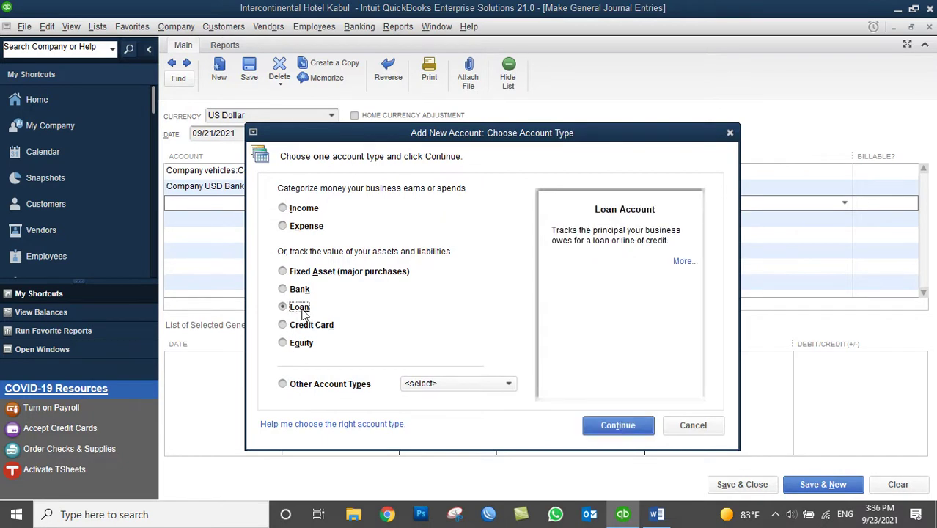
pyautogui.click(618, 425)
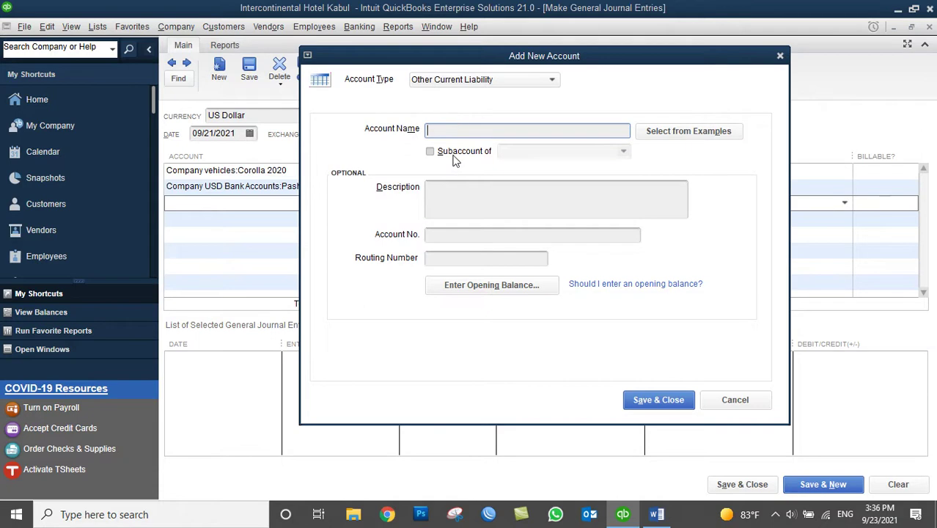
pyautogui.write('Loan from AIB USD')
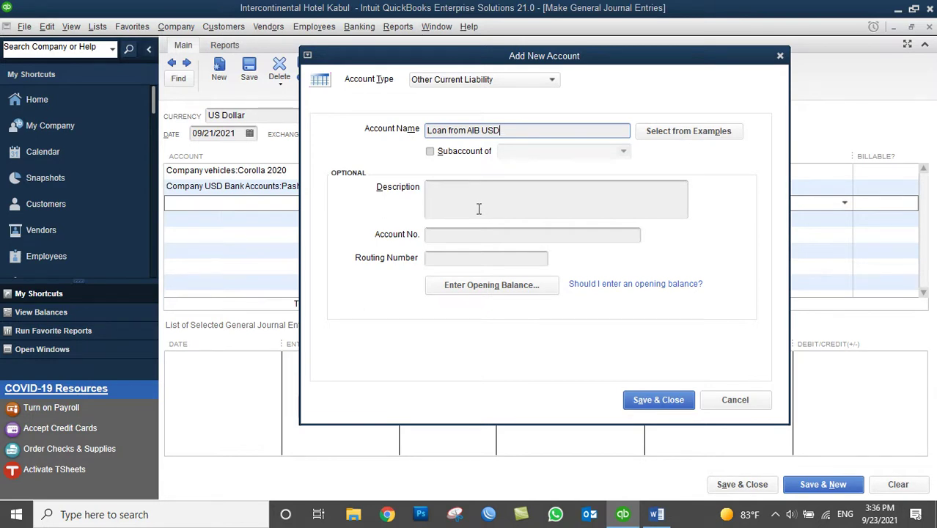
pyautogui.click(640, 402)
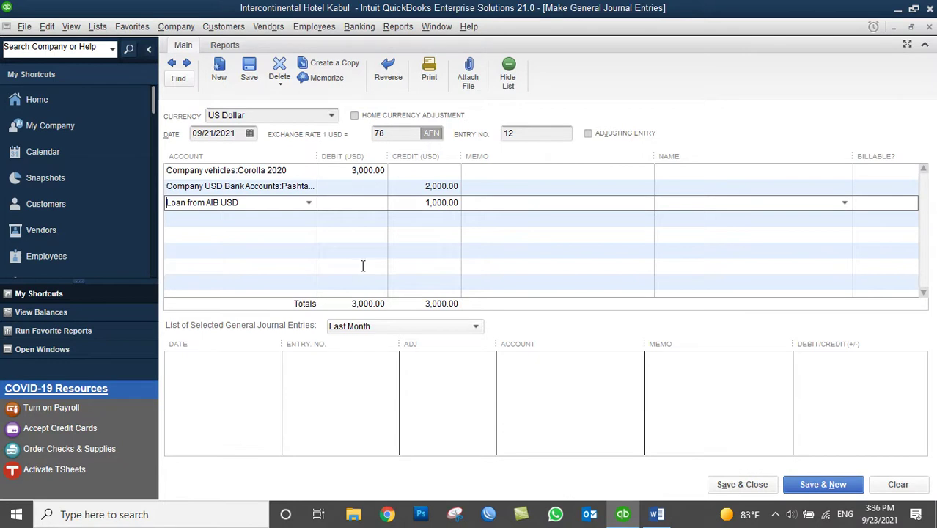
# Enter the memo "Company Purchases Corolla 2020 for Daily Operation" on the Corolla 2020 line
pyautogui.click(511, 172)
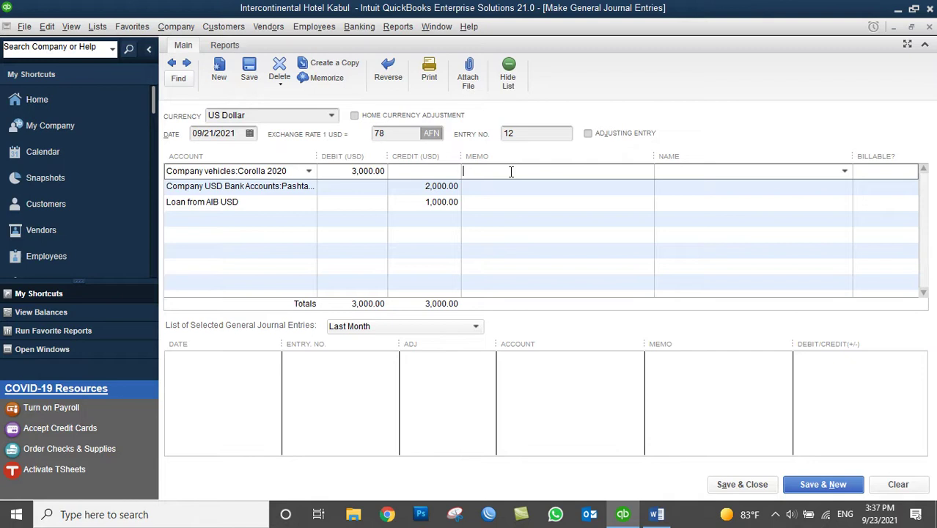
pyautogui.write('Company Purchases')
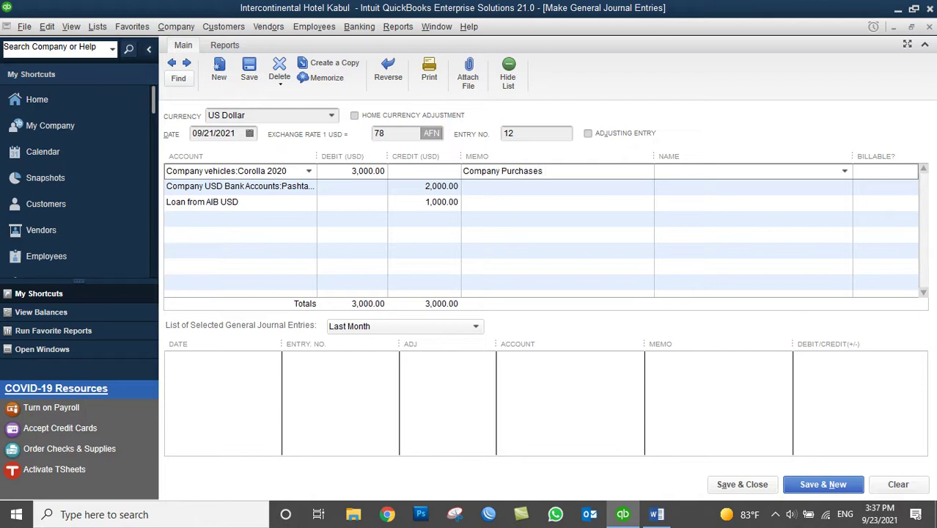
pyautogui.write(' Corolla 2020 for Daily Operation')
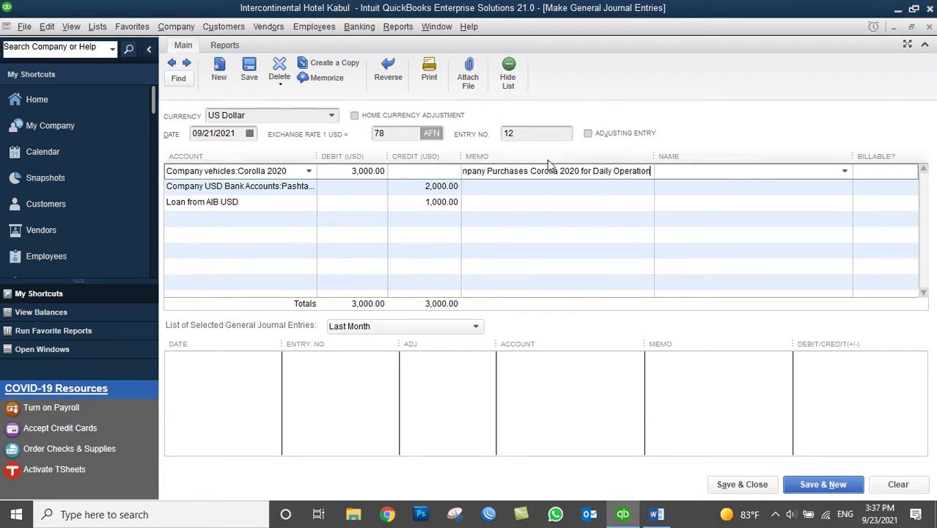
# Copy the Corolla 2020 line's memo to the Pashtany Bank line
pyautogui.moveTo(651, 171); pyautogui.dragTo(469, 170)
pyautogui.hotkey('ctrl', 'c')
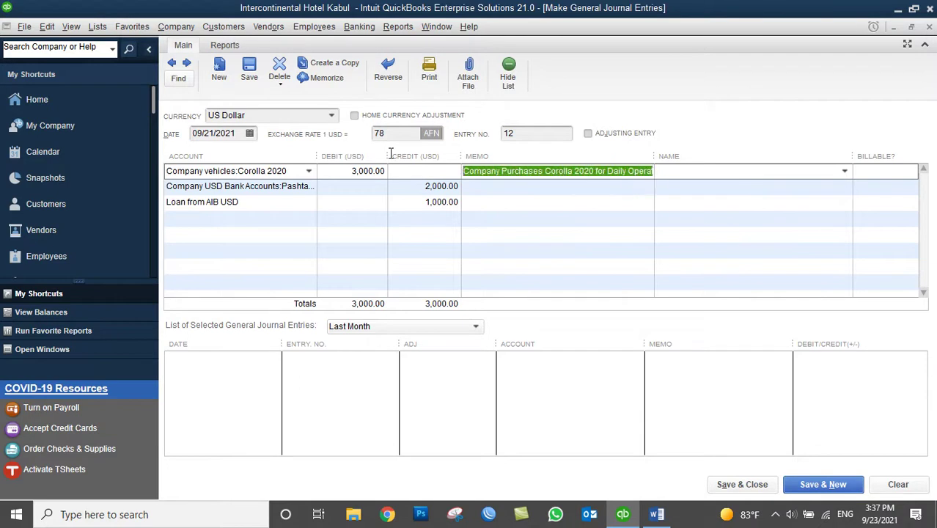
pyautogui.click(485, 187)
pyautogui.write('v')
pyautogui.press('BackSpace')
pyautogui.hotkey('ctrl', 'v')
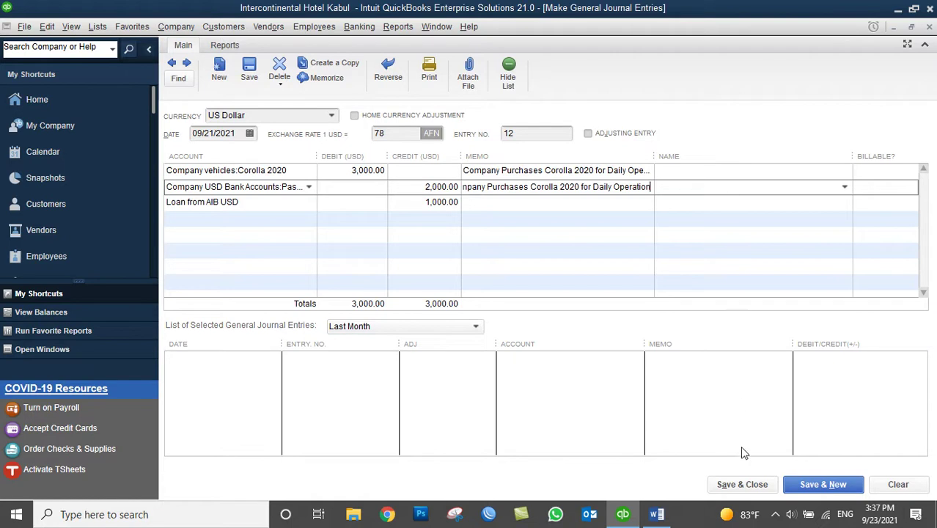
# Save and close the Corolla 2020 journal entry, dismissing the fixed-asset tracking notice with its future display turned off
pyautogui.click(741, 486)
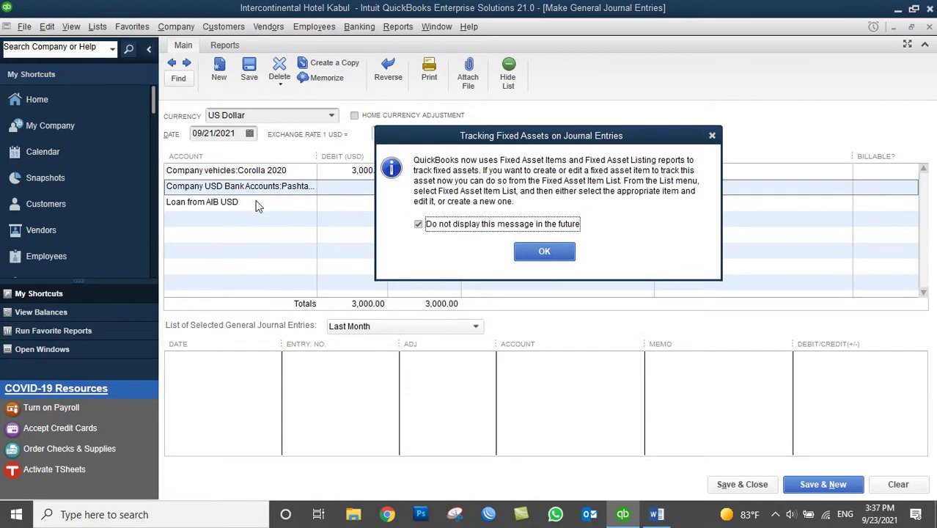
pyautogui.click(543, 256)
# Check the balances of the USD Pashtany Bank, Corolla 2020 and Loan from AIB USD accounts in the chart of accounts
pyautogui.scroll(4, 437, 262)
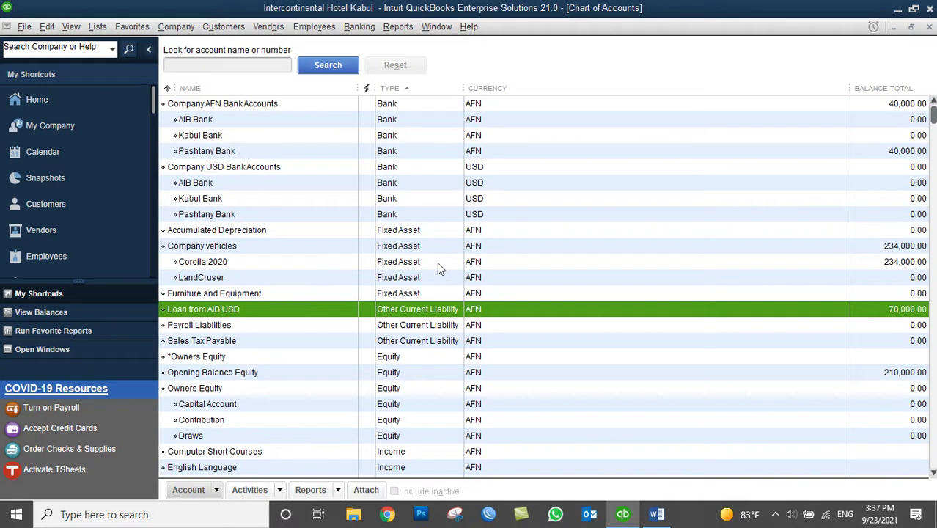
pyautogui.click(195, 214)
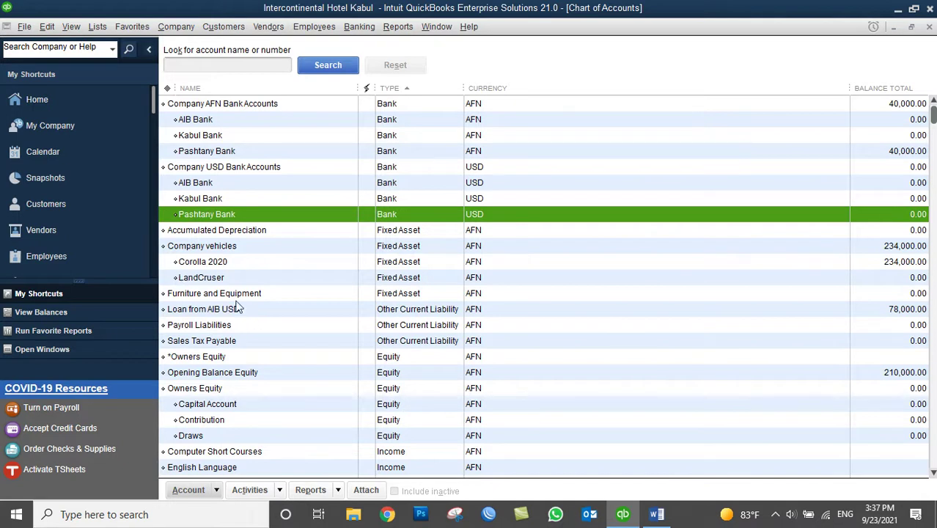
pyautogui.click(203, 262)
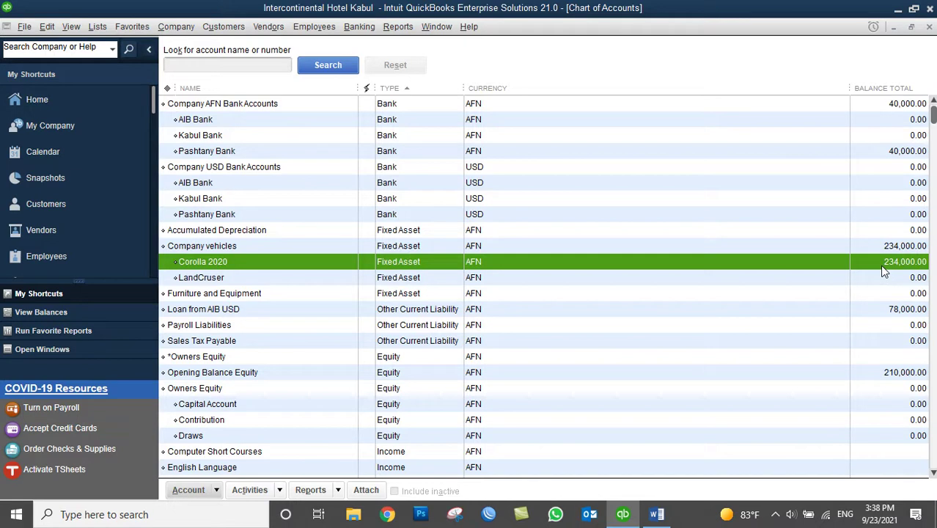
pyautogui.click(183, 310)
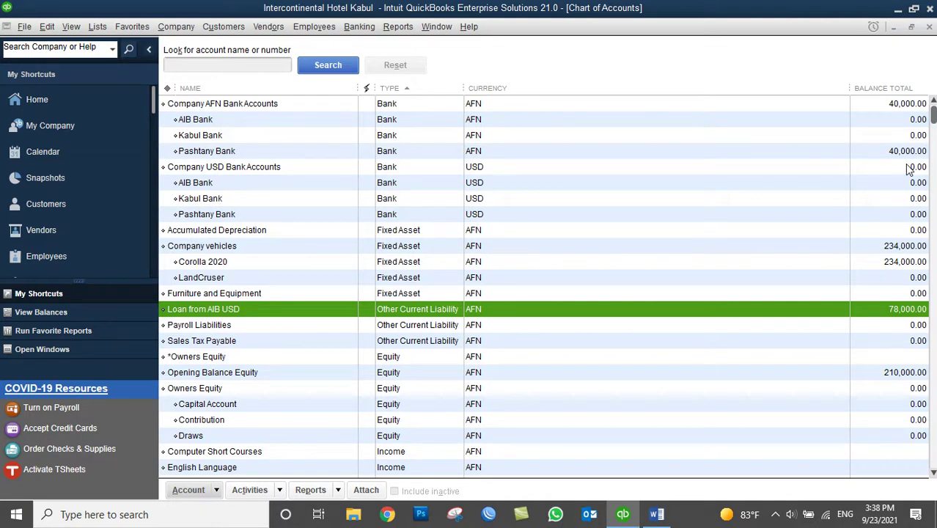
pyautogui.click(421, 280)
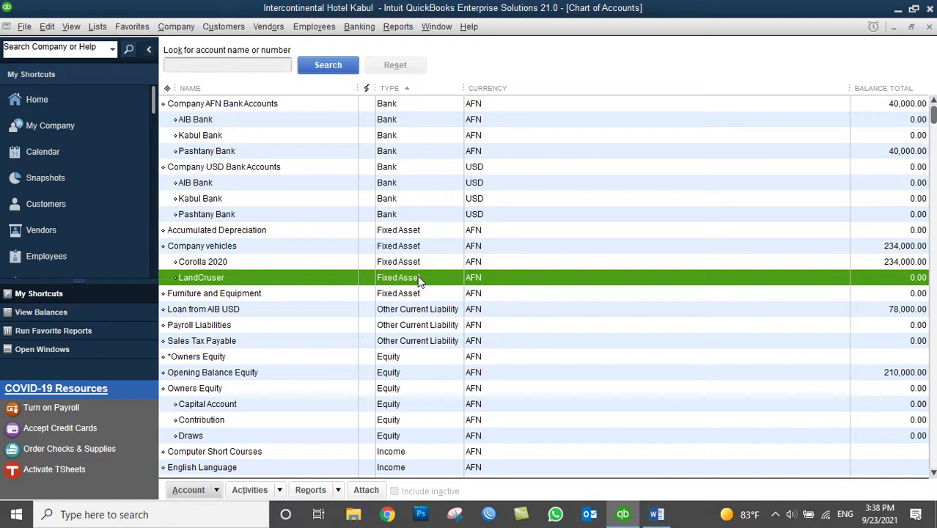
pyautogui.click(231, 215)
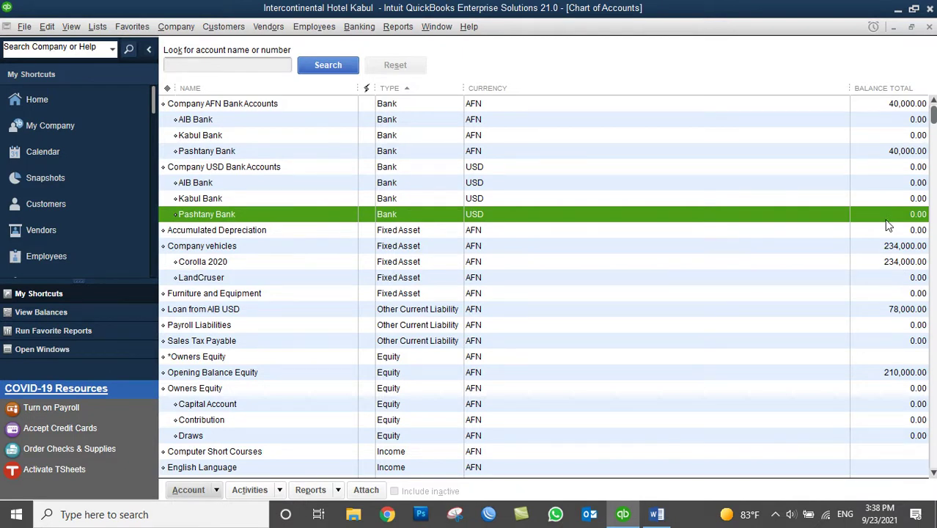
pyautogui.click(220, 268)
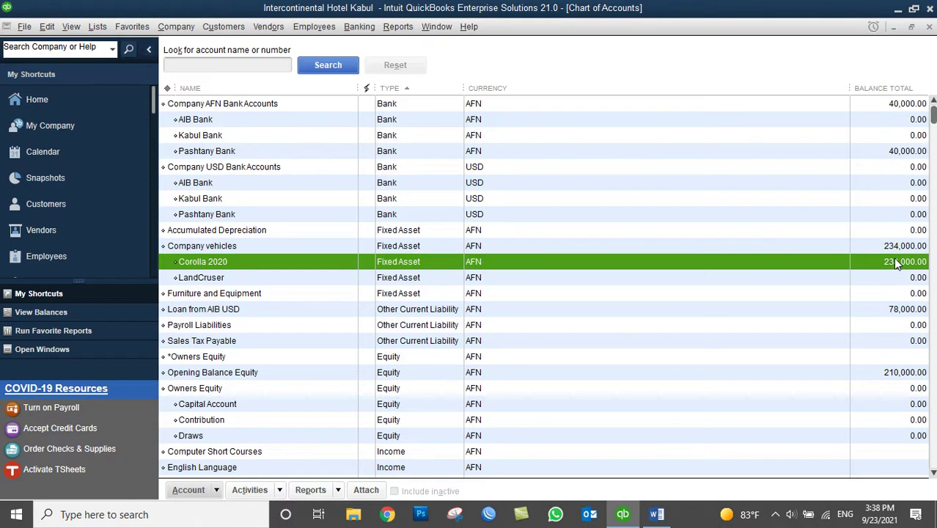
pyautogui.click(226, 314)
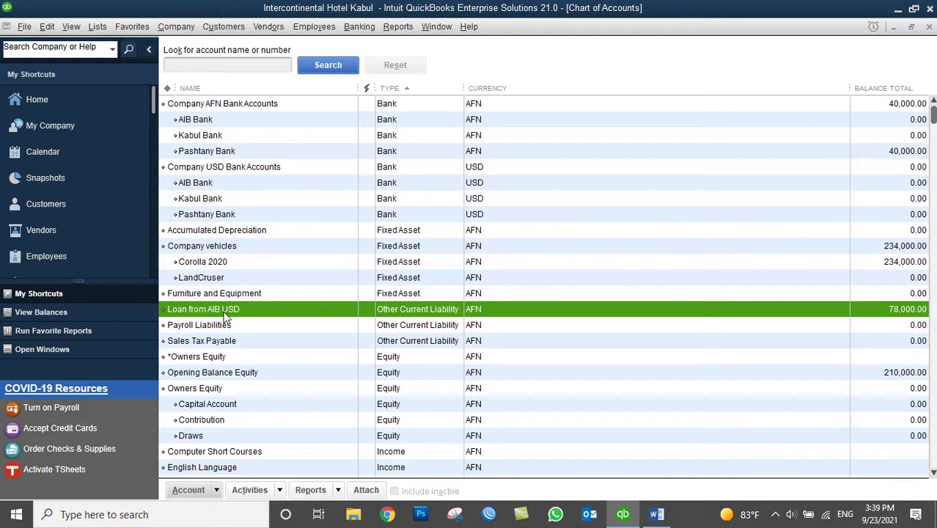
# Reopen the saved Corolla 2020 journal entry, review its vehicle, bank and loan lines, and close it
pyautogui.click(183, 28)
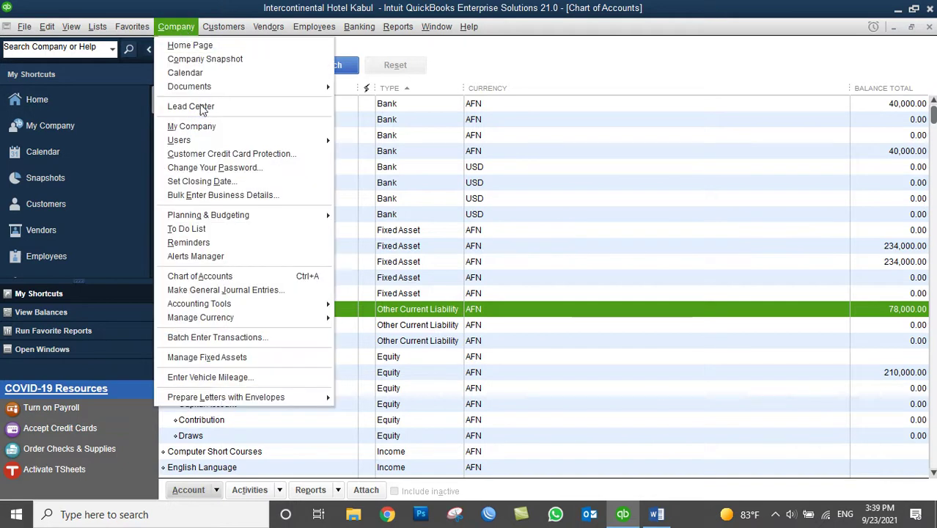
pyautogui.click(242, 290)
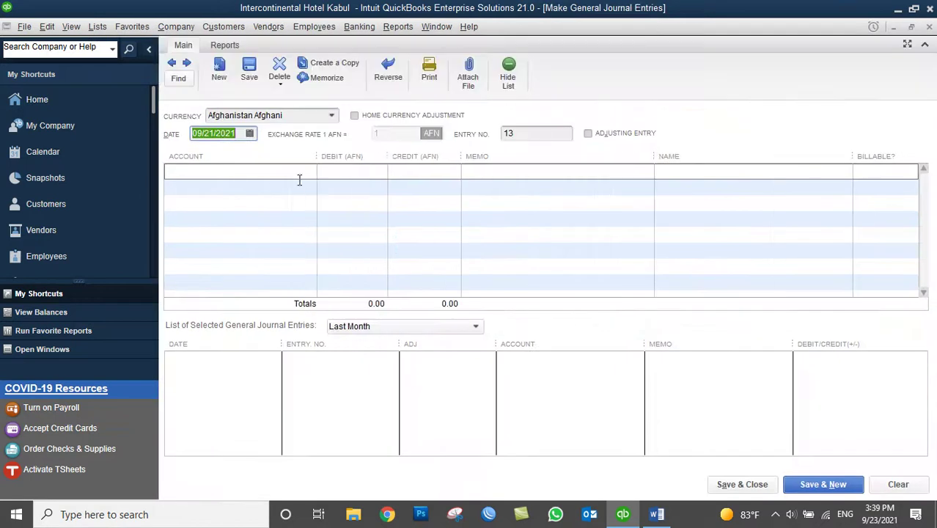
pyautogui.click(171, 63)
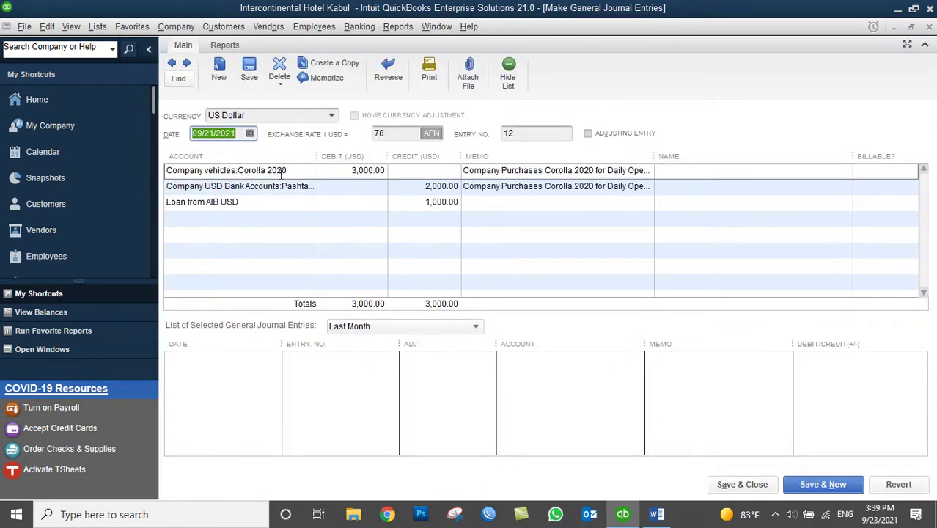
pyautogui.moveTo(294, 168)
pyautogui.mouseDown()
pyautogui.moveTo(189, 171)
pyautogui.moveTo(291, 178)
pyautogui.mouseUp()
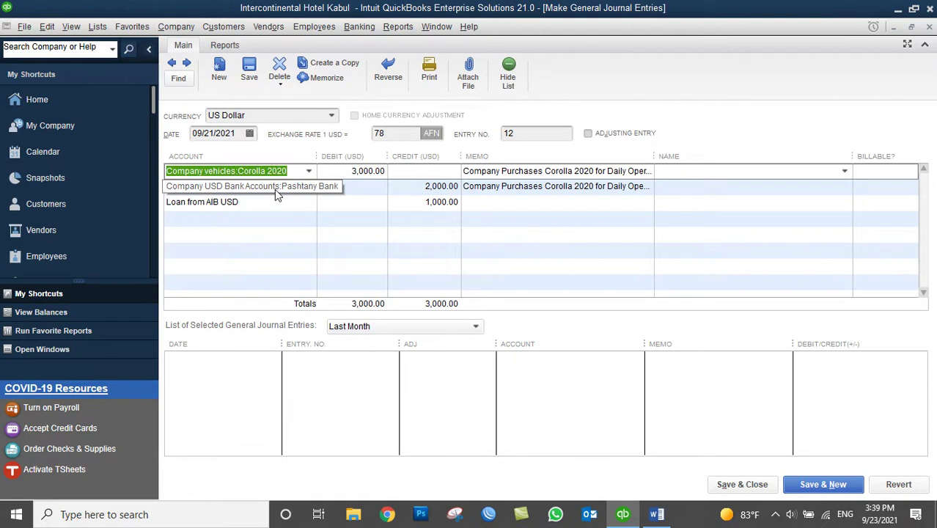
pyautogui.click(408, 185)
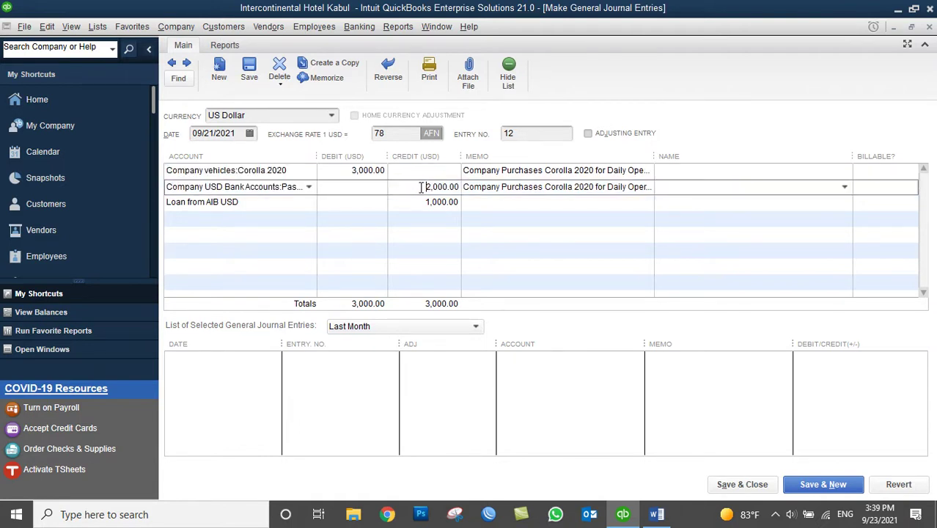
pyautogui.click(243, 200)
pyautogui.moveTo(239, 201); pyautogui.dragTo(164, 201)
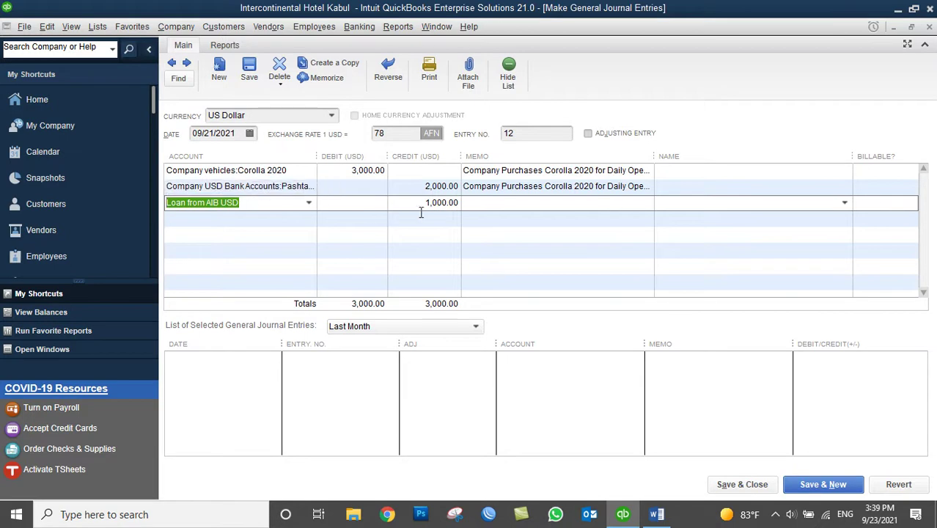
pyautogui.click(929, 27)
# Switch to the Word notes and remove the blank lines above Liability and above Expense in the debit/credit list
pyautogui.click(656, 514)
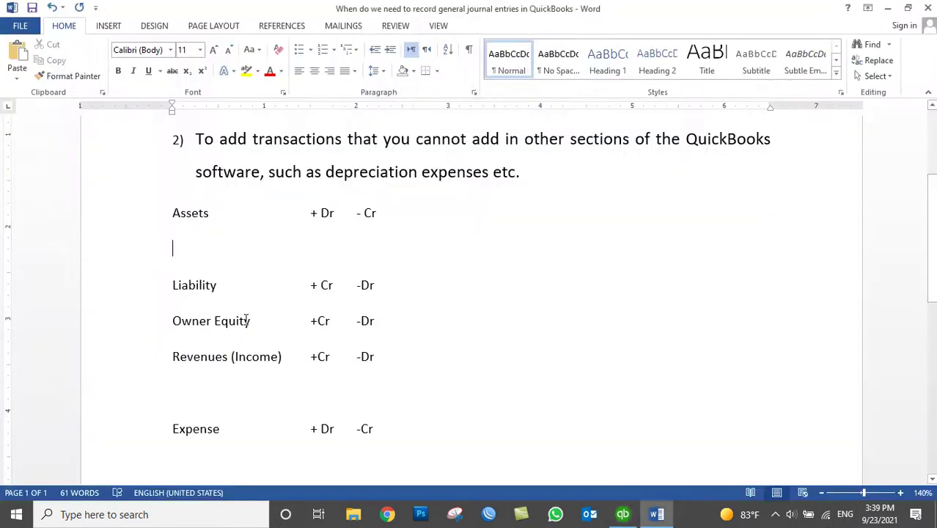
pyautogui.press('Delete')
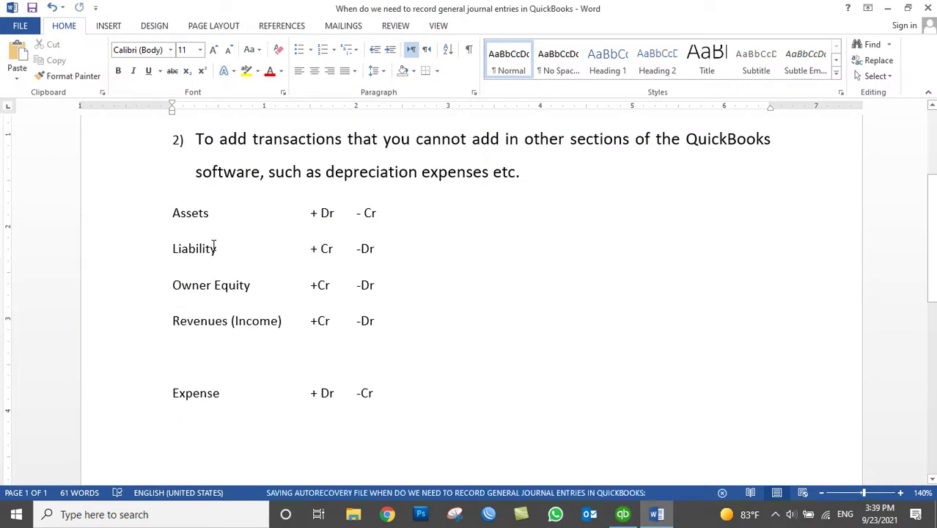
pyautogui.click(188, 356)
pyautogui.press('Delete')
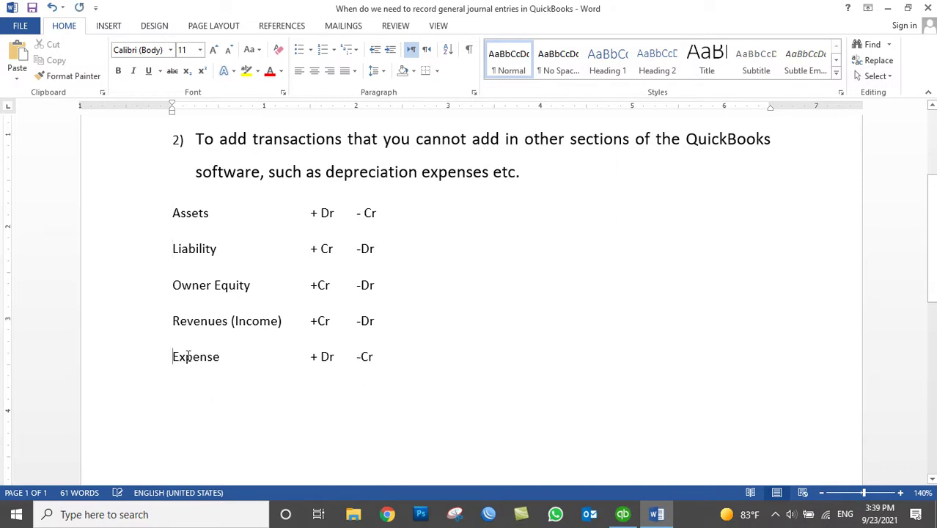
# Review the debit and credit rules for Owner Equity and Revenues (Income) in the notes
pyautogui.tripleClick(199, 290)
pyautogui.click(198, 321)
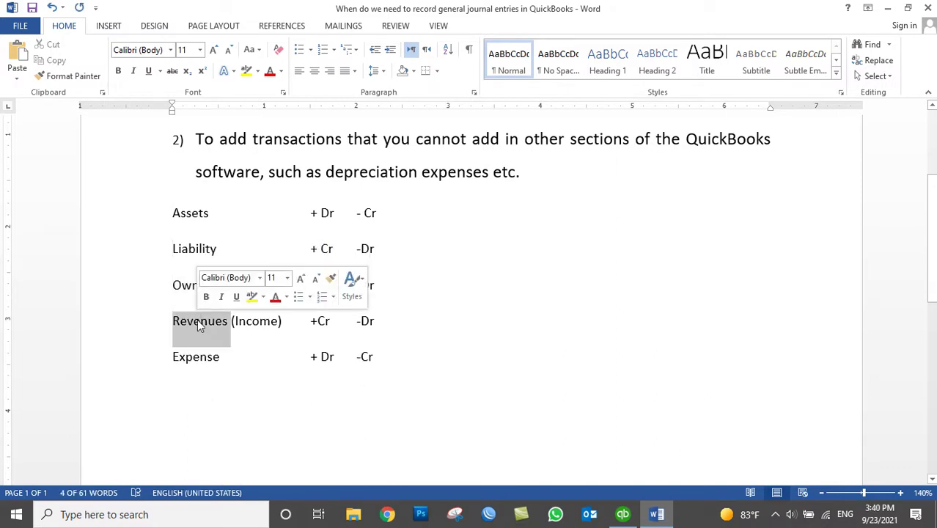
pyautogui.tripleClick(199, 320)
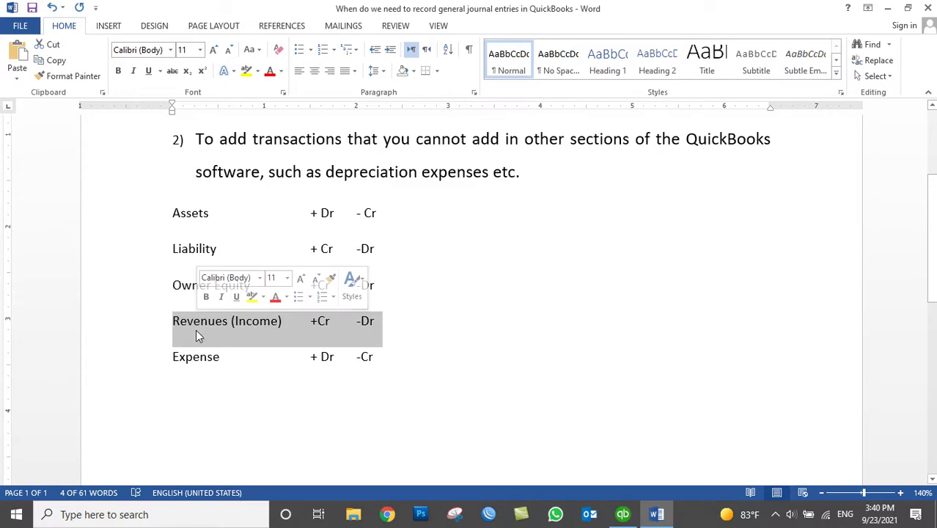
# Return to QuickBooks and examine the income accounts in the chart of accounts, including English Language and Financial Management
pyautogui.click(622, 516)
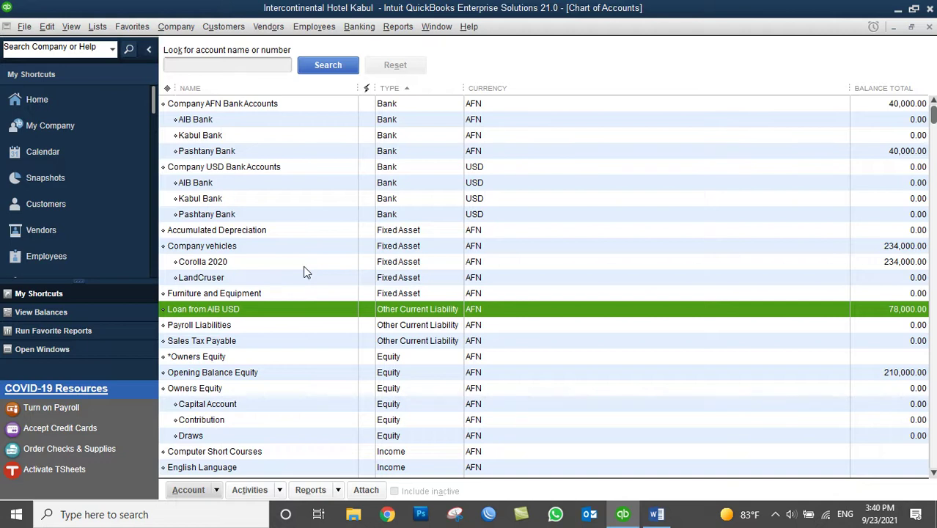
pyautogui.scroll(-3, 306, 272)
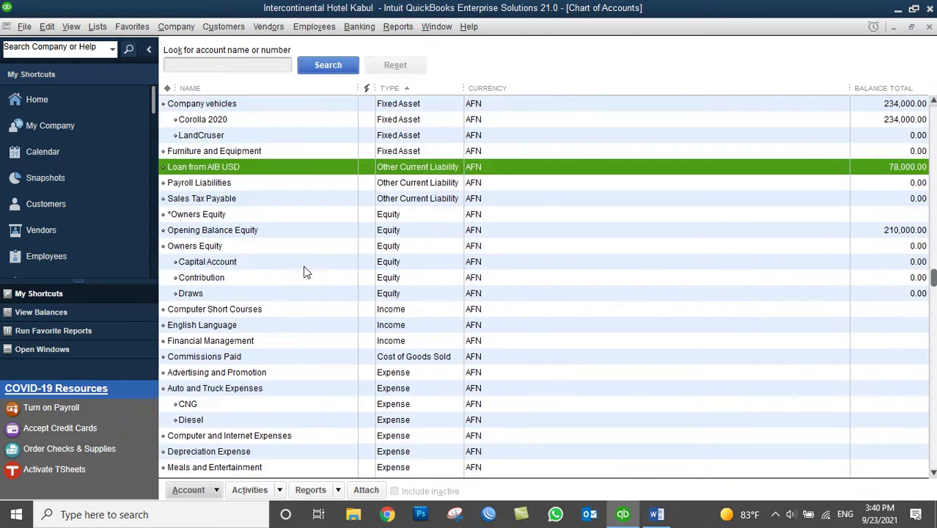
pyautogui.scroll(-1, 306, 272)
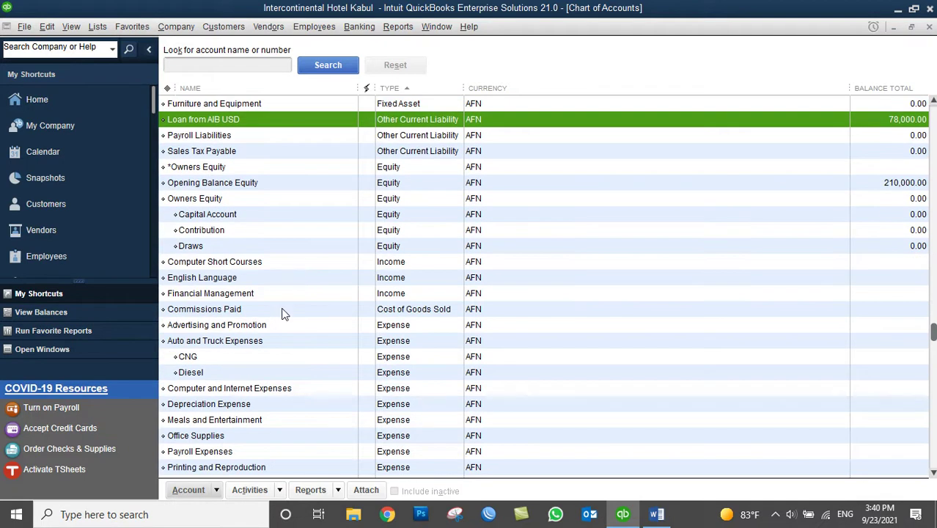
pyautogui.scroll(-1, 283, 310)
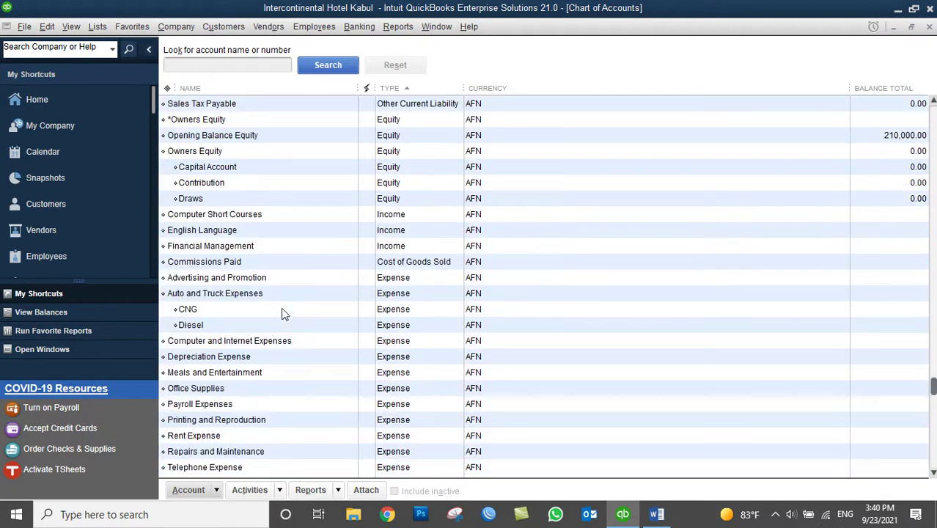
pyautogui.click(250, 233)
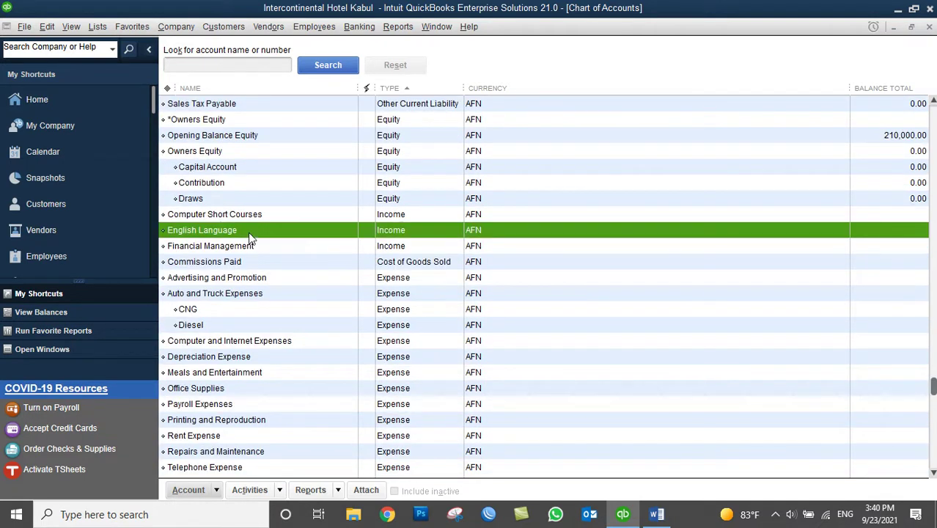
pyautogui.click(185, 249)
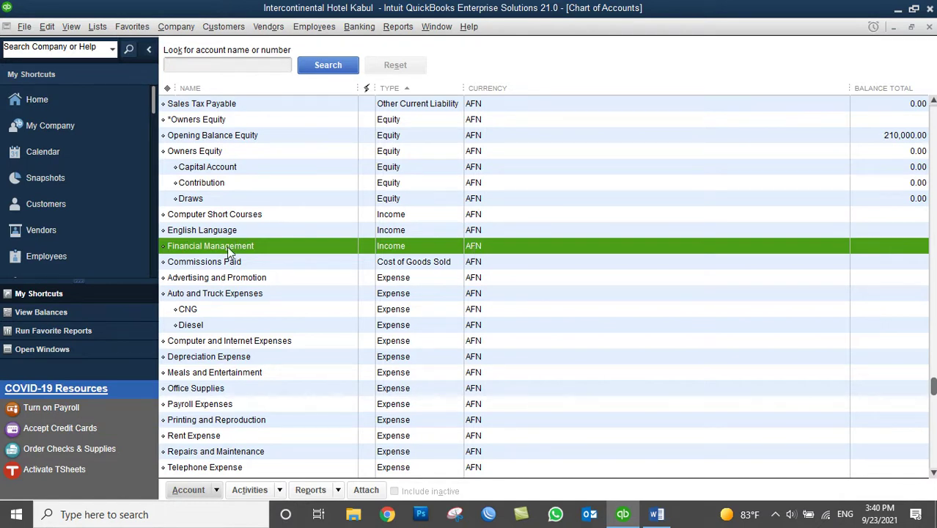
pyautogui.click(176, 232)
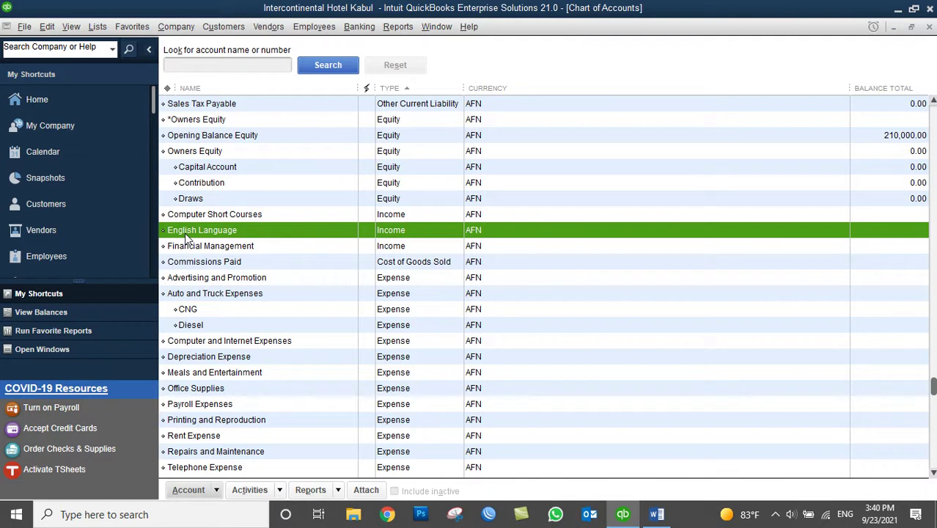
pyautogui.click(191, 257)
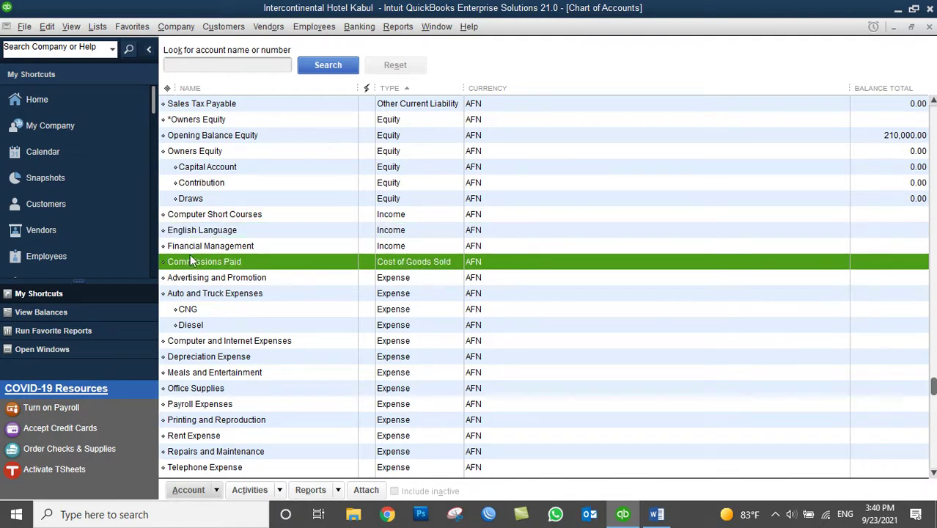
pyautogui.click(190, 246)
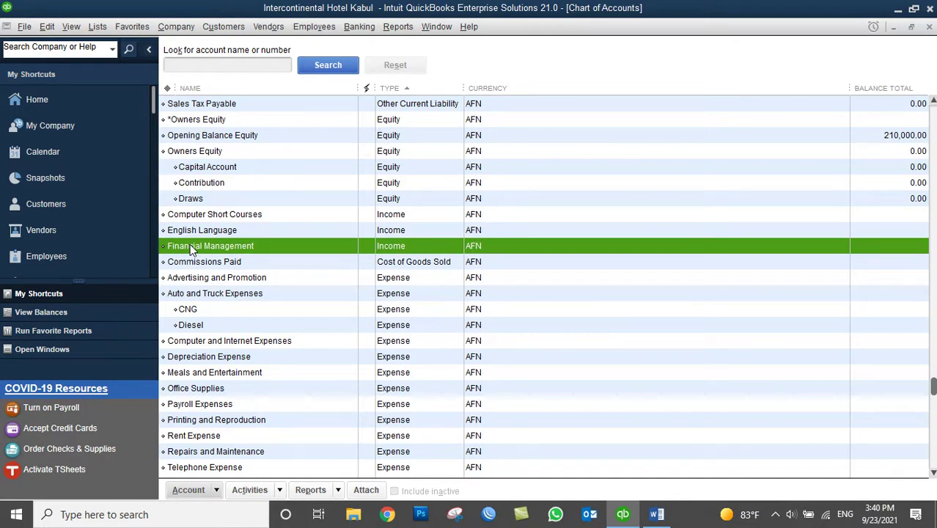
# Open the form for making a new general journal entry
pyautogui.click(176, 26)
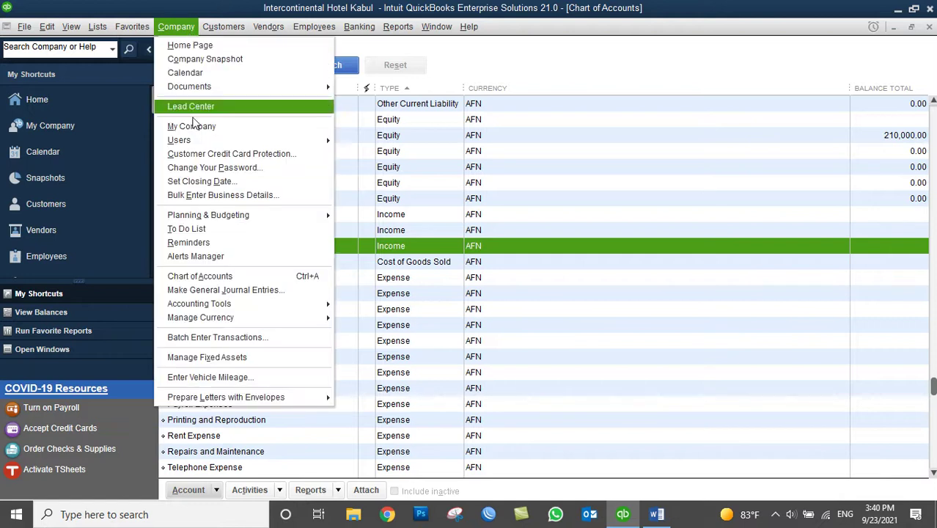